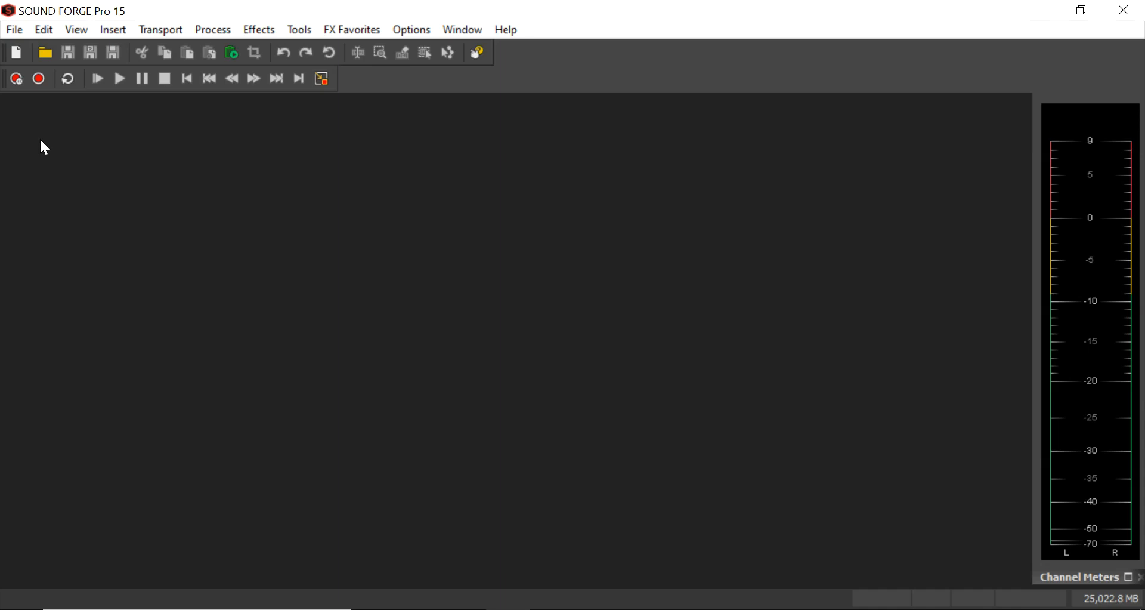
Create a new audio file at 44,100 Hz, 16 bit, with 2 (Stereo) channels
click(23, 33)
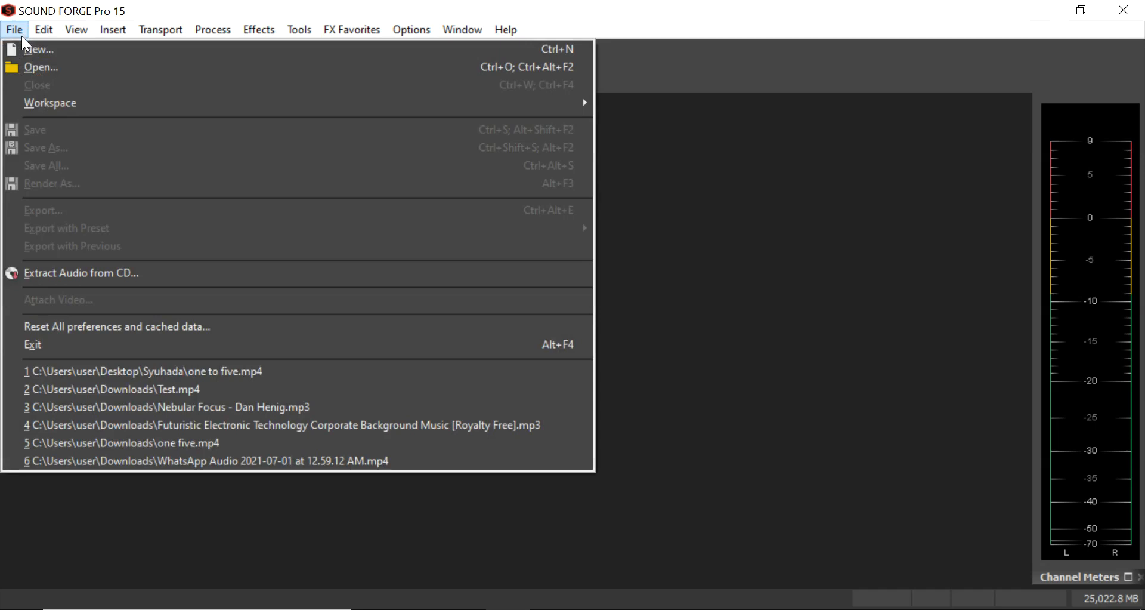
click(24, 47)
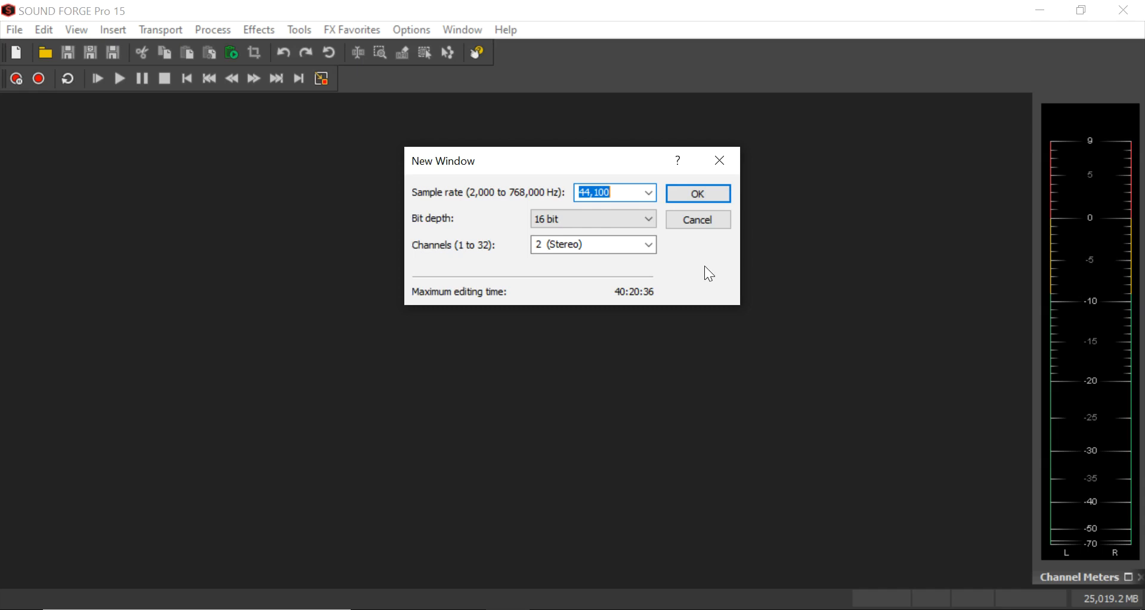
click(649, 245)
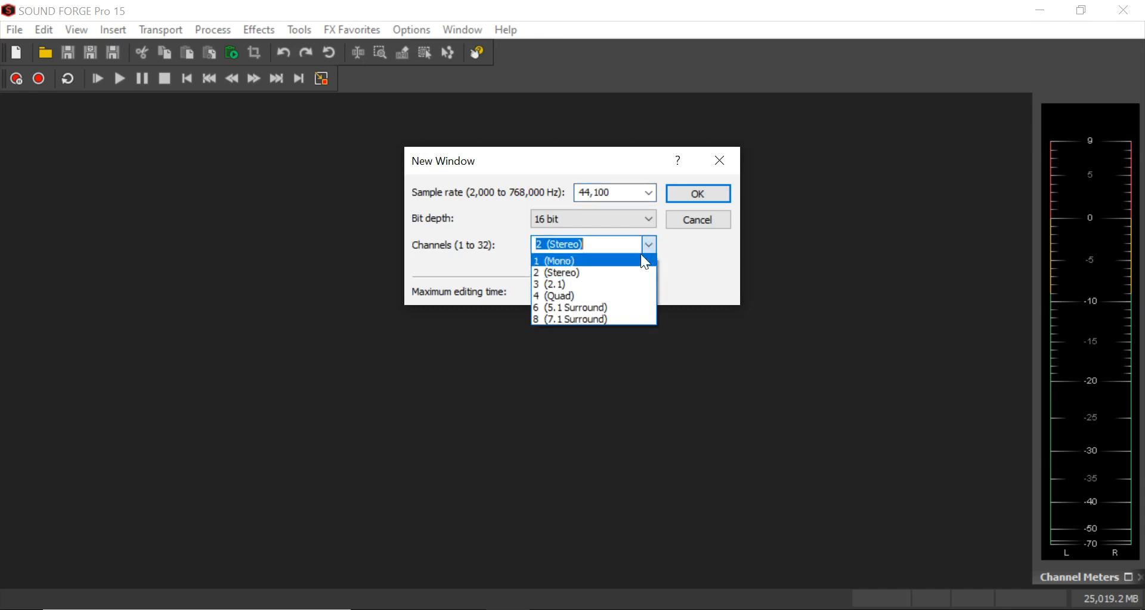
click(635, 269)
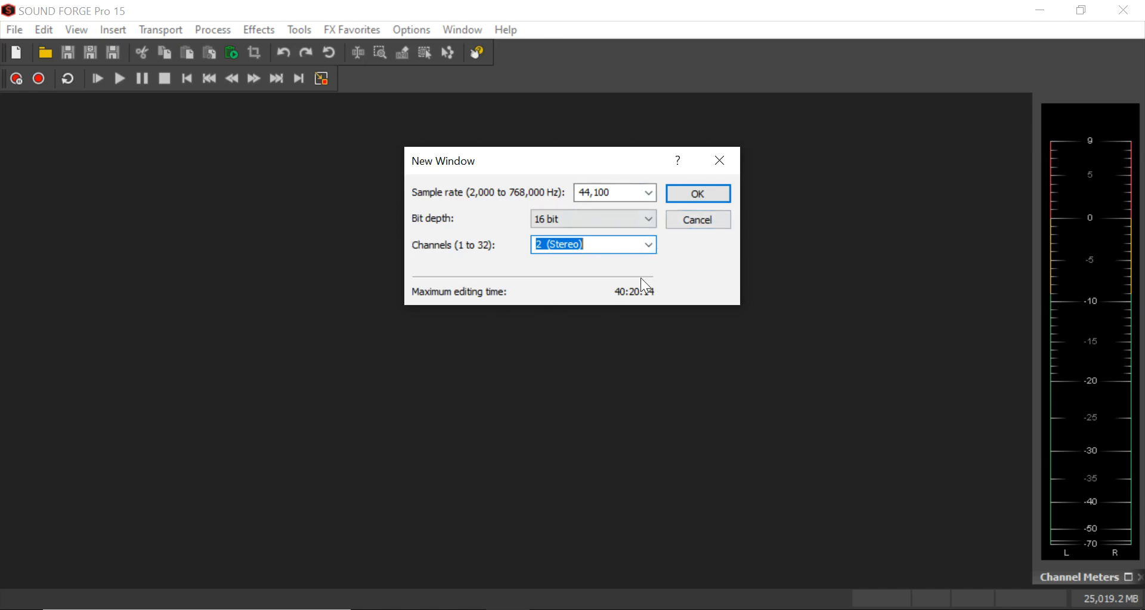
click(710, 192)
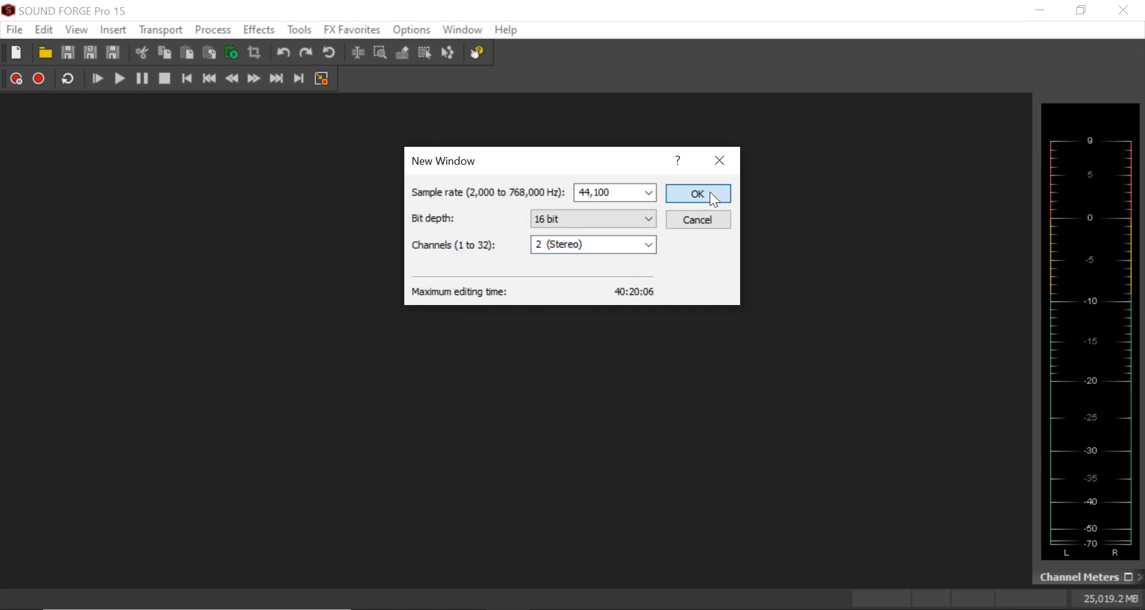
click(715, 198)
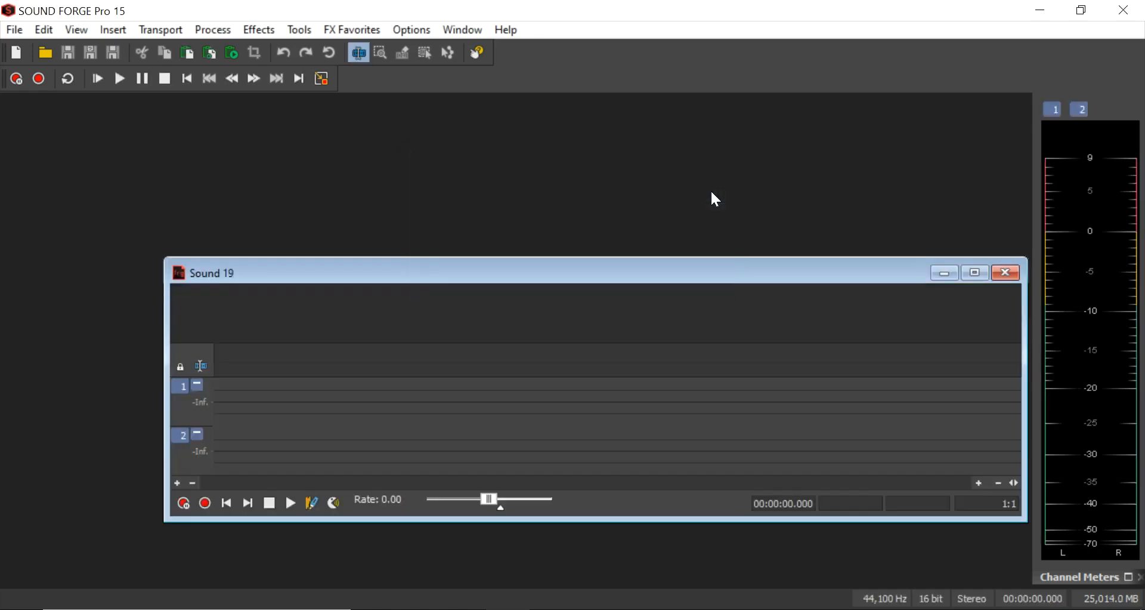
Reposition the empty Sound 19 data window in the workspace and close it
drag(628, 269, 561, 192)
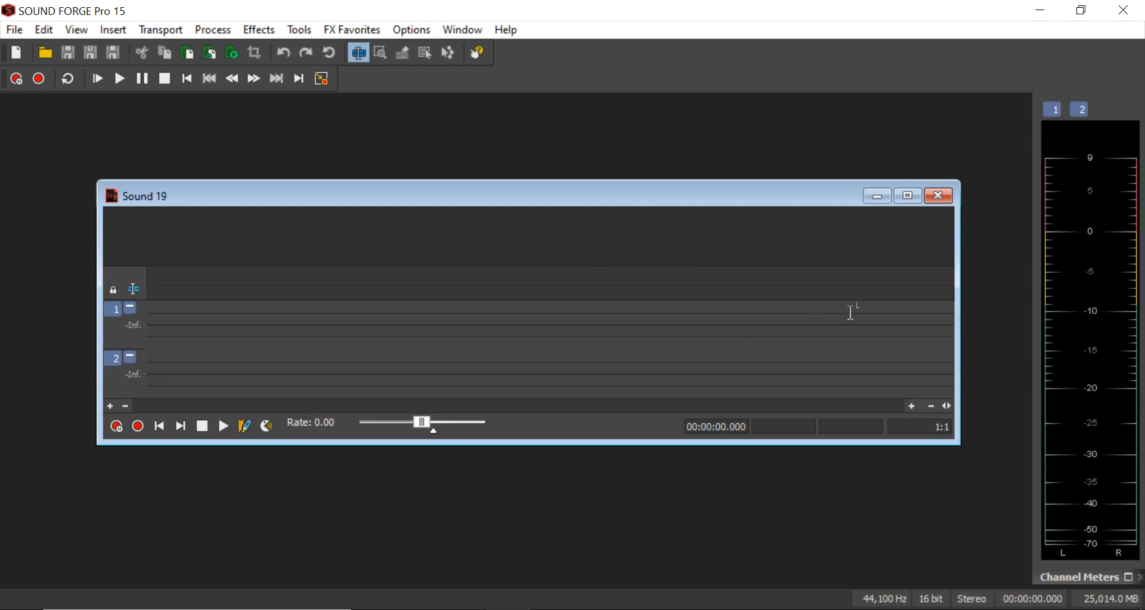
drag(709, 202, 699, 157)
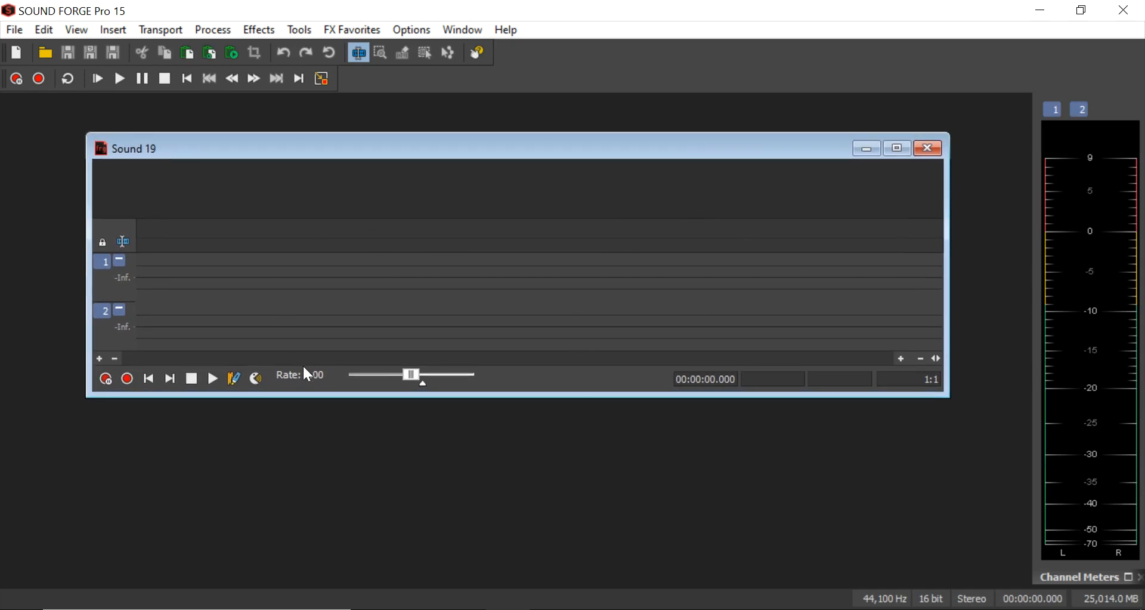
click(929, 148)
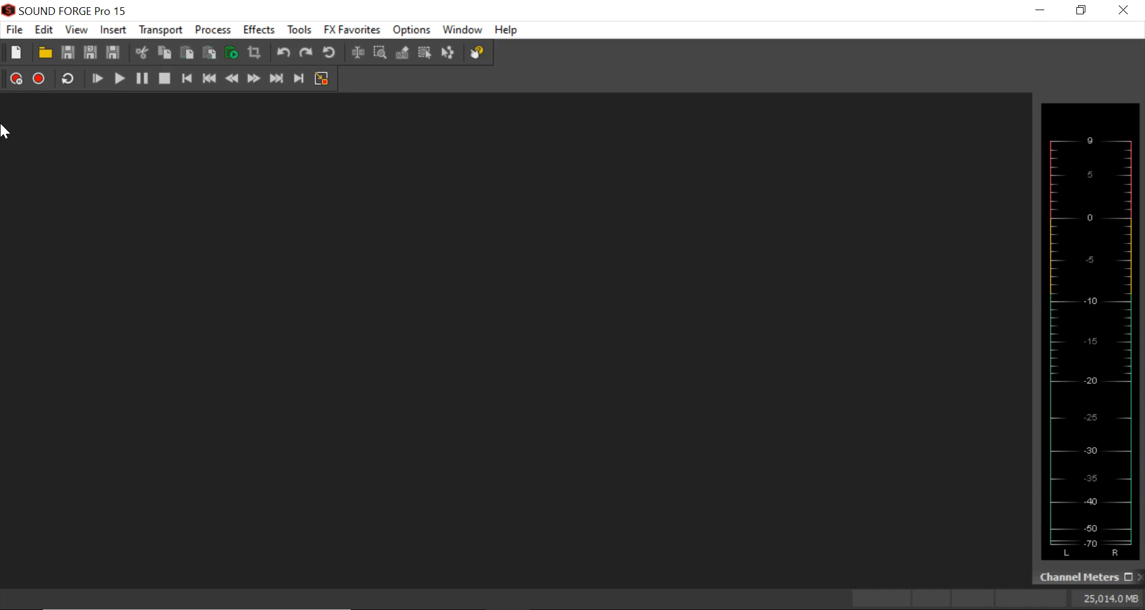
Create another new 44,100 Hz, 16 bit stereo file and position its data window near the middle of the workspace
click(16, 57)
drag(80, 108, 162, 184)
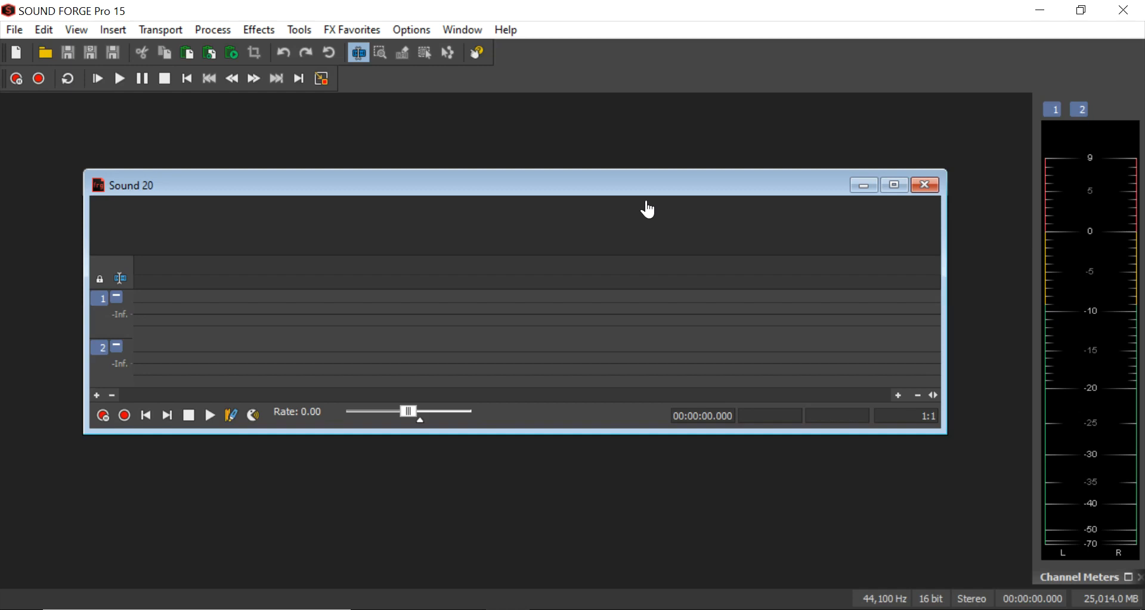
drag(646, 192, 650, 184)
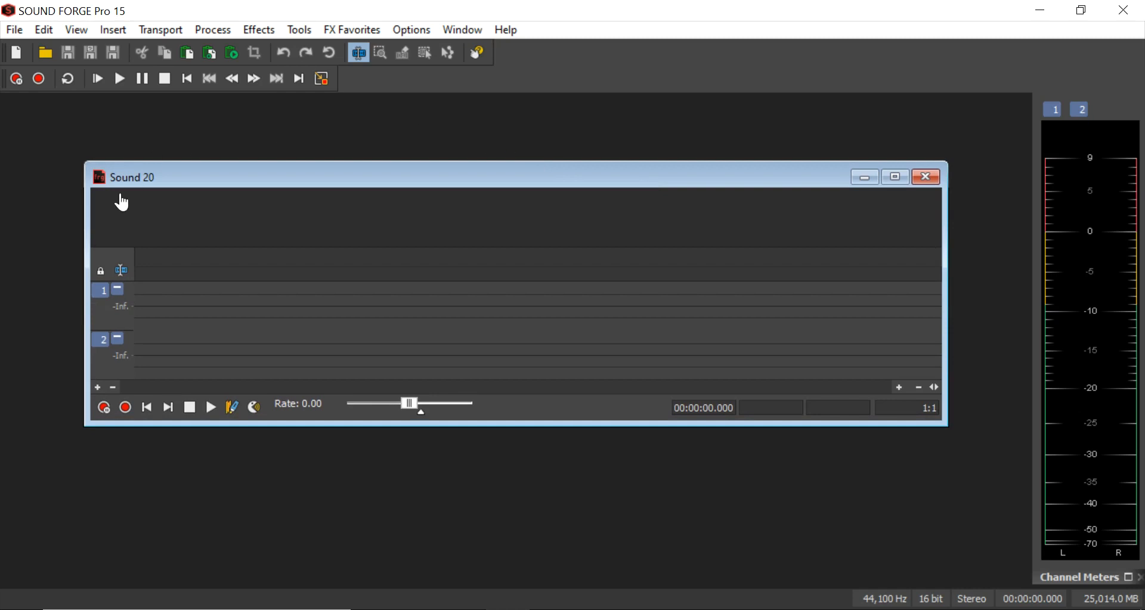
drag(221, 182, 238, 169)
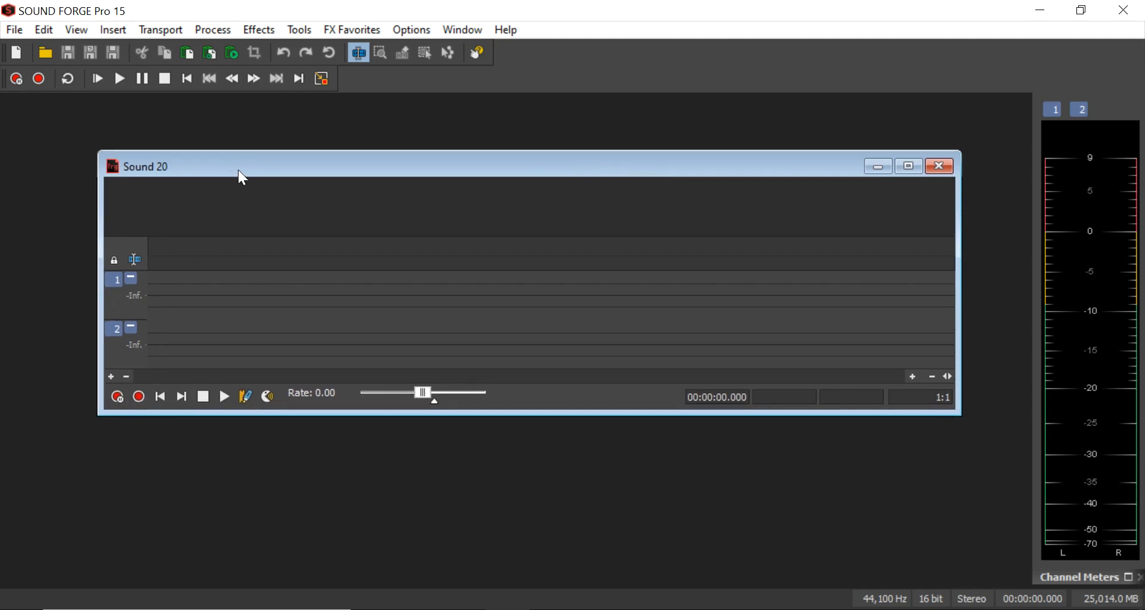
Record a take of about 4.5 seconds into Sound 20 and play it back
click(142, 399)
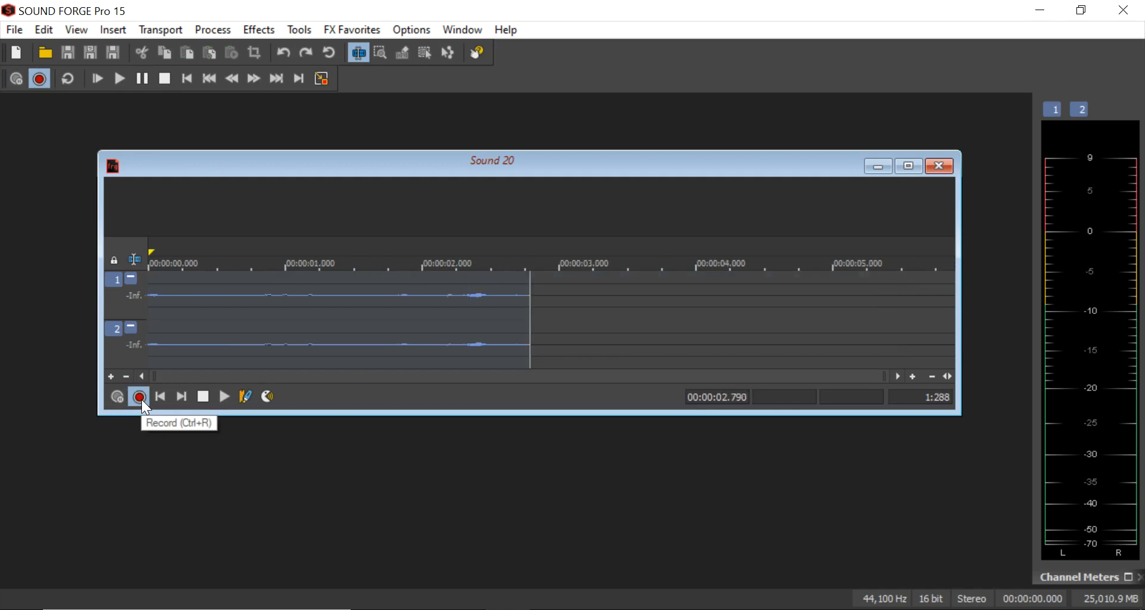
click(141, 399)
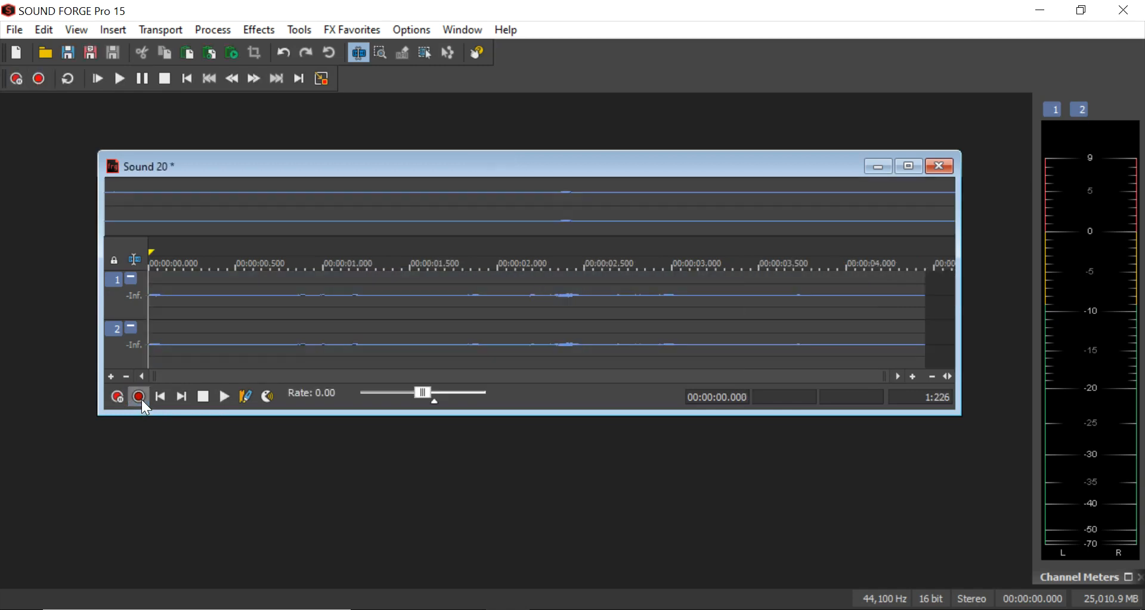
click(221, 397)
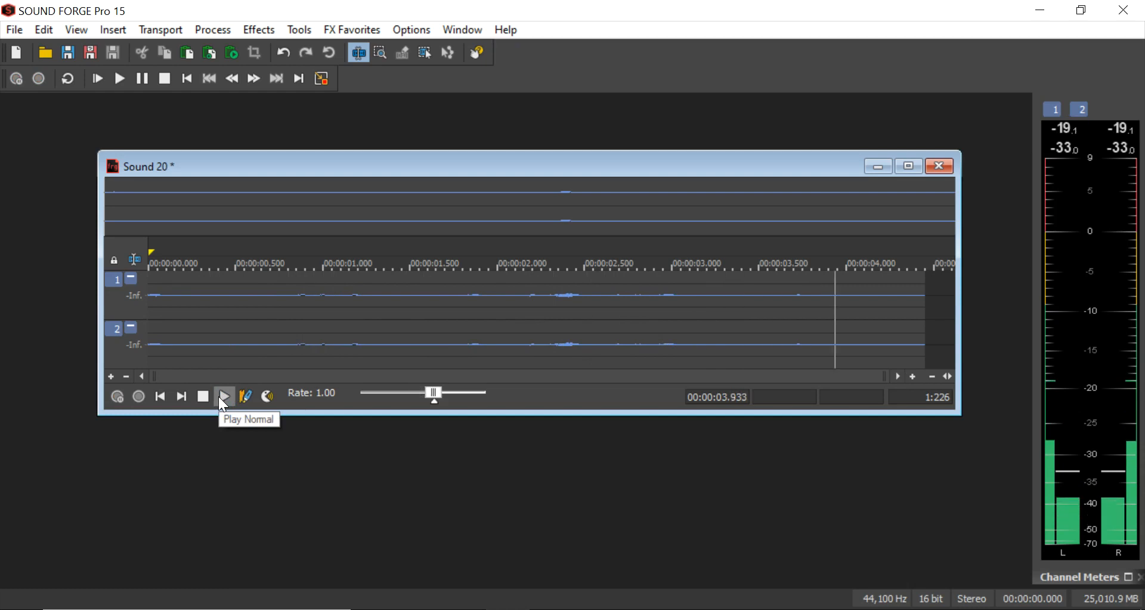
click(210, 397)
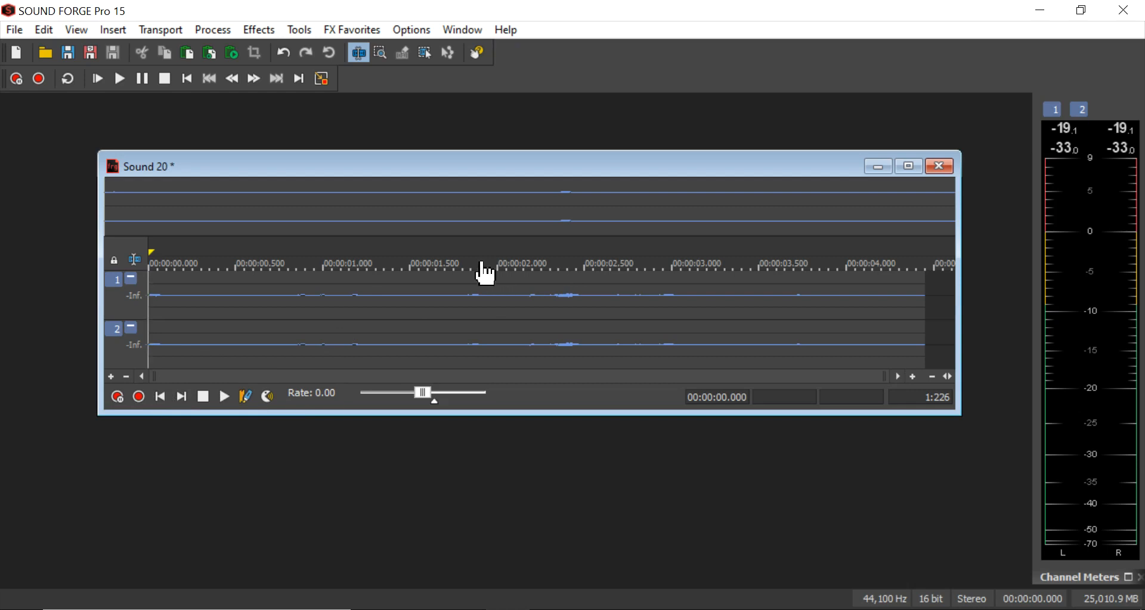
Examine the playback and recording device routing in the audio preferences
click(414, 29)
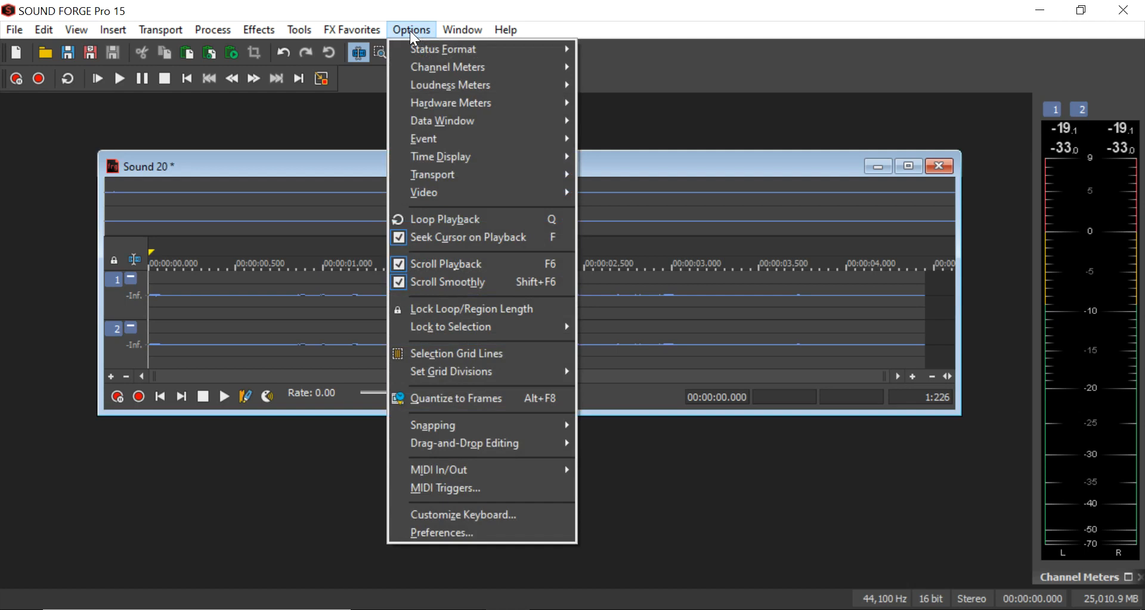
click(429, 533)
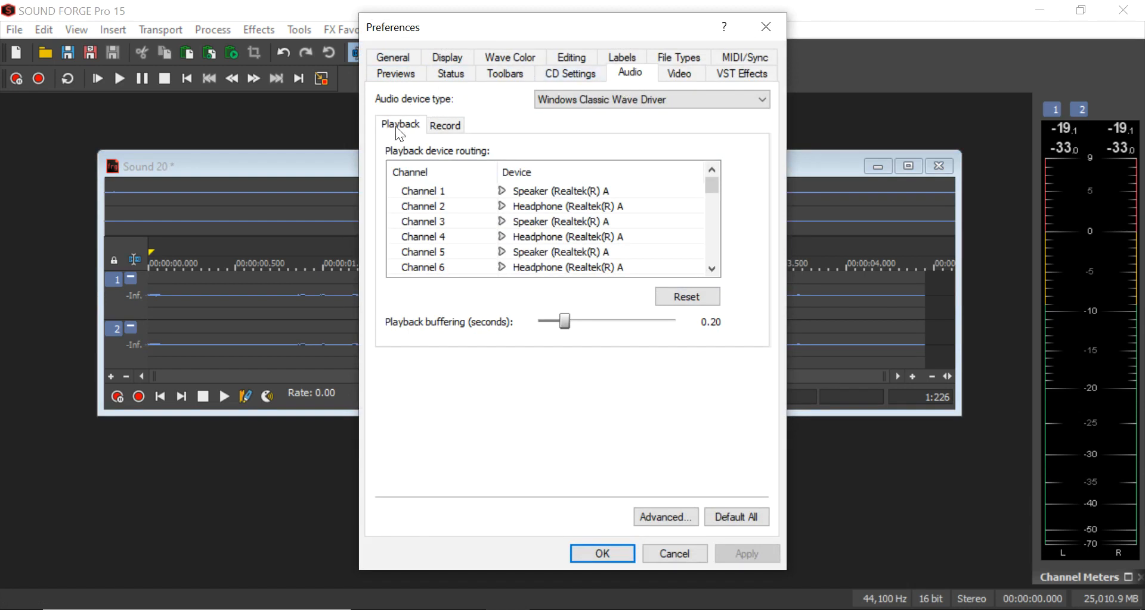
click(441, 132)
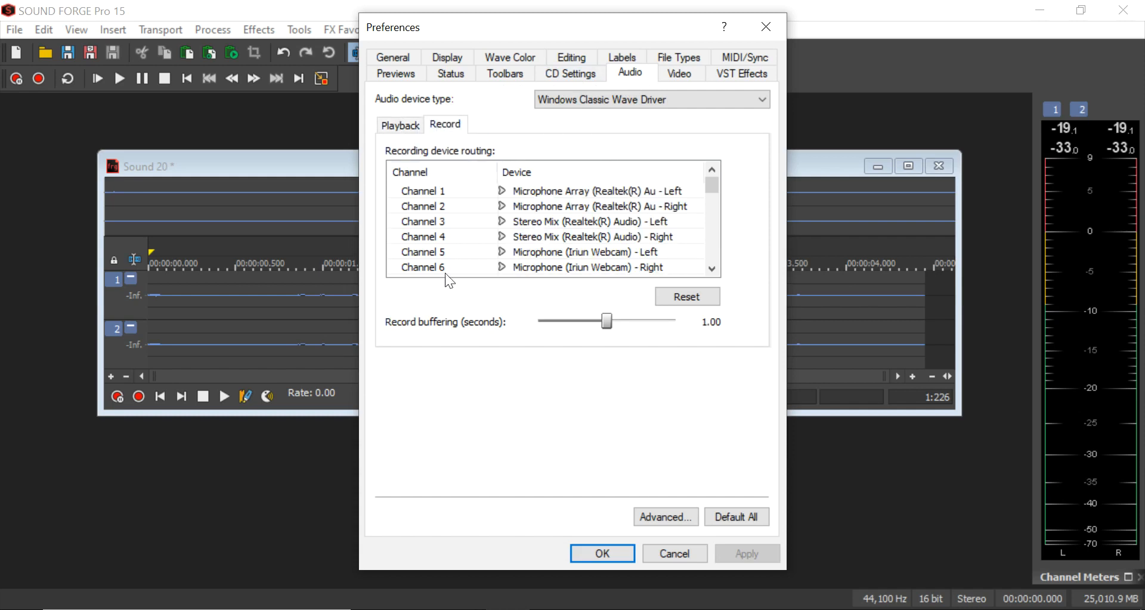
Try the Microsoft Sound Mapper and Direct Sound Surround Mapper audio device types, restore Windows Classic Wave Driver and accept the preferences
click(668, 95)
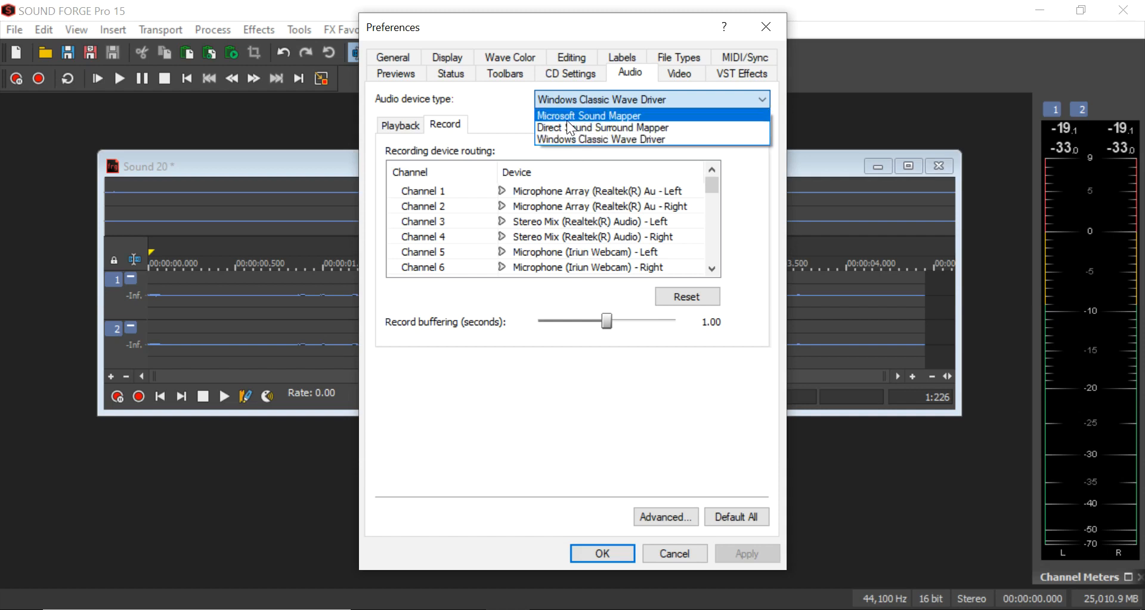
click(575, 105)
click(575, 103)
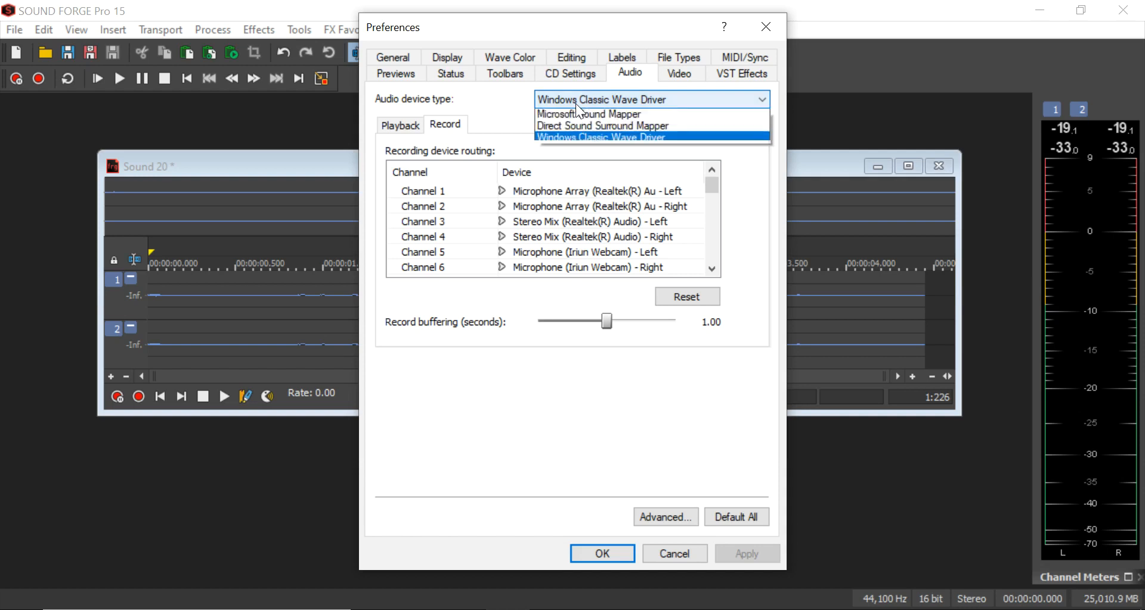
click(572, 114)
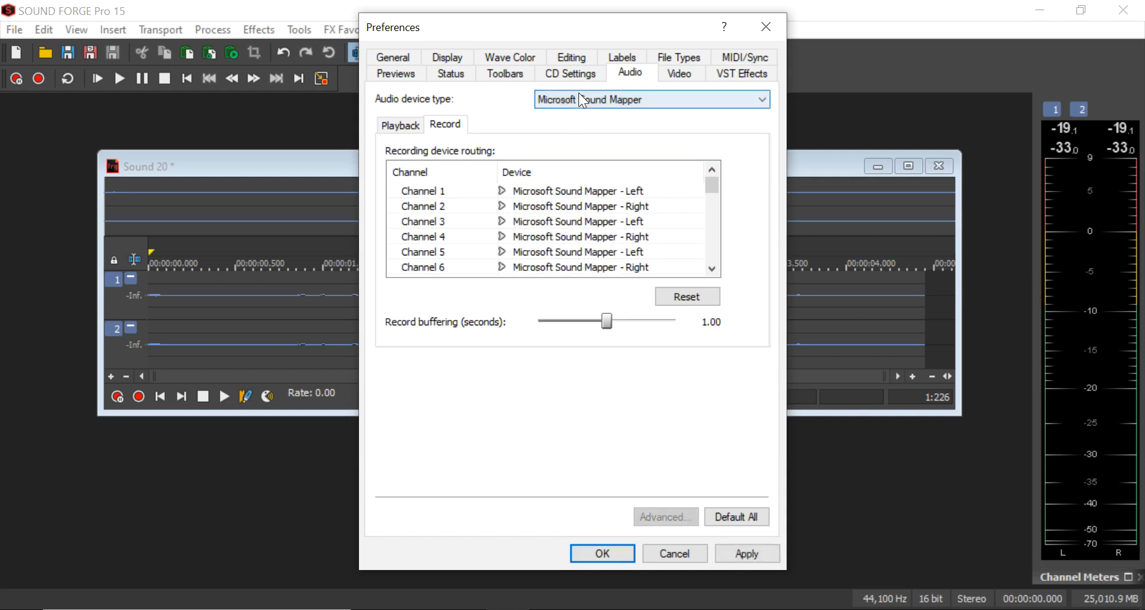
click(577, 99)
click(573, 128)
click(578, 102)
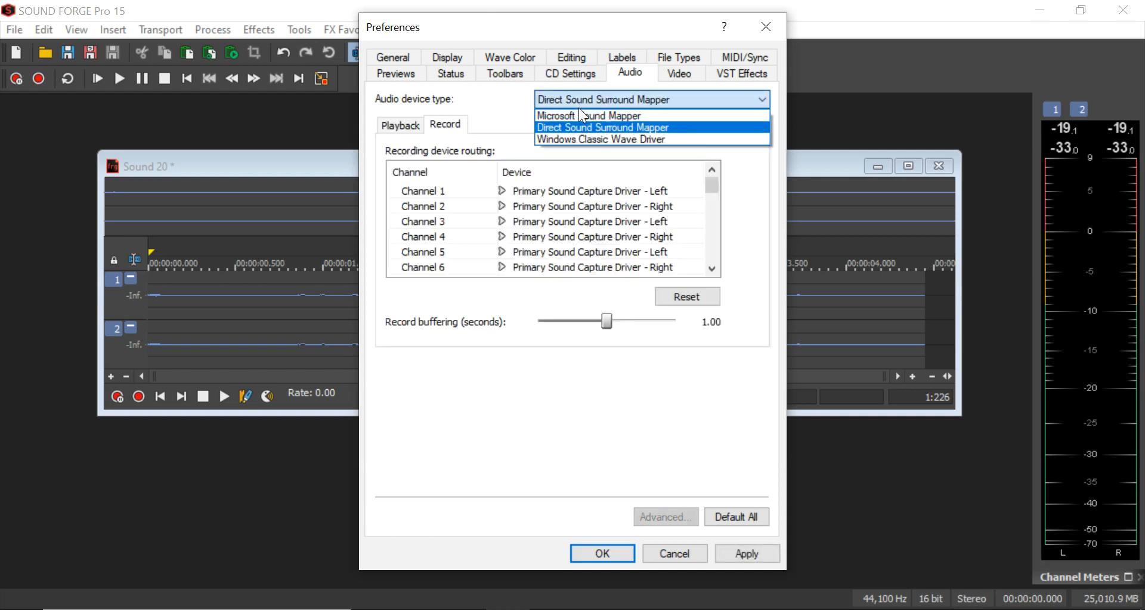
click(574, 139)
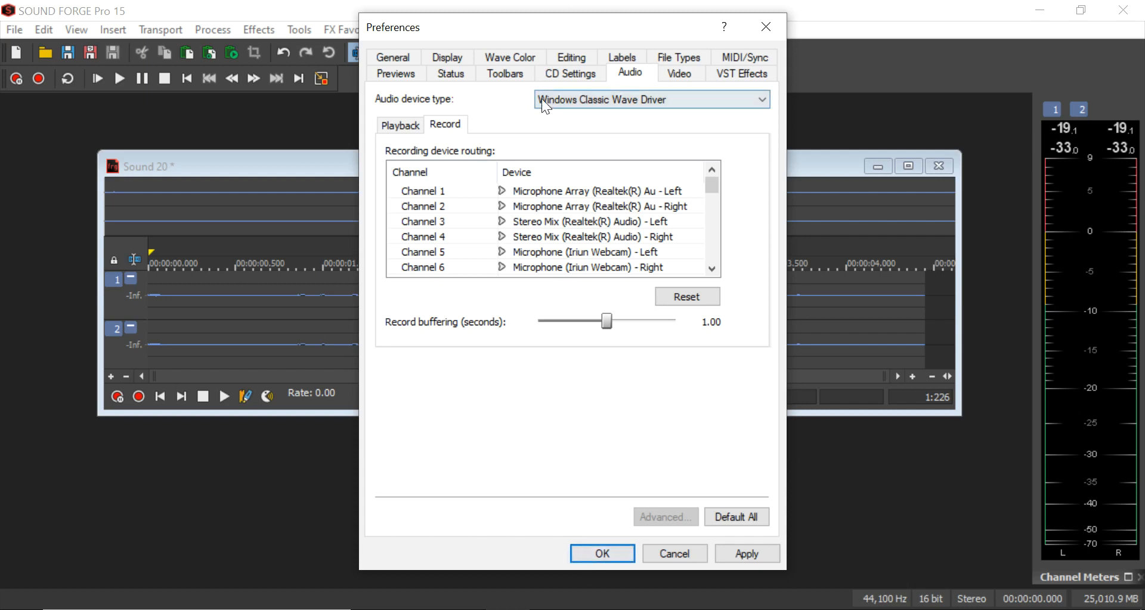
click(591, 553)
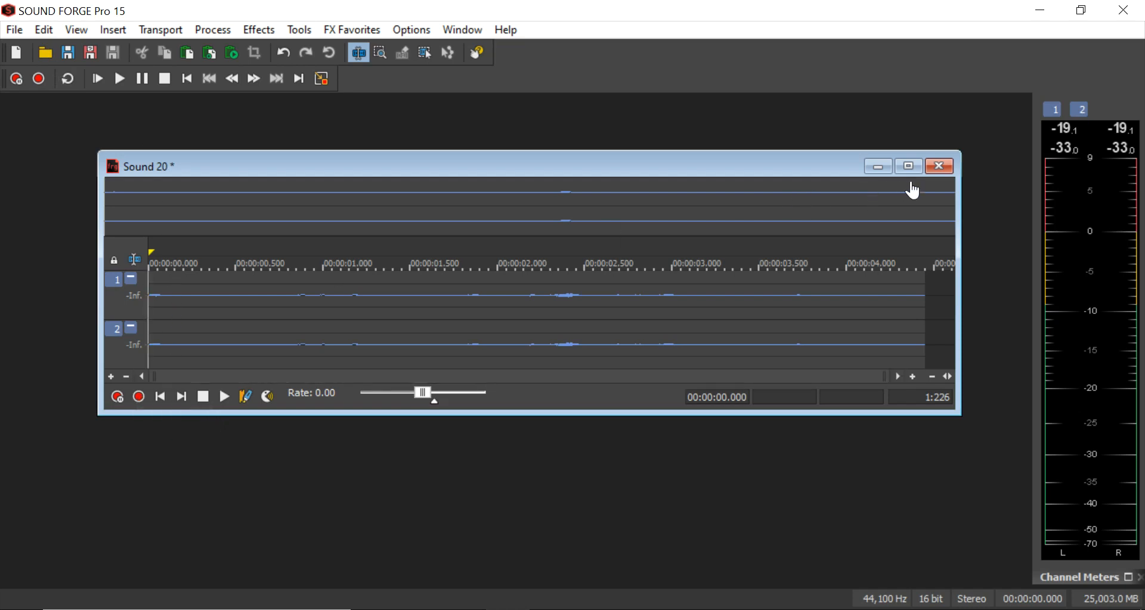
Close Sound 20 and discard its unsaved recording
click(941, 166)
click(583, 269)
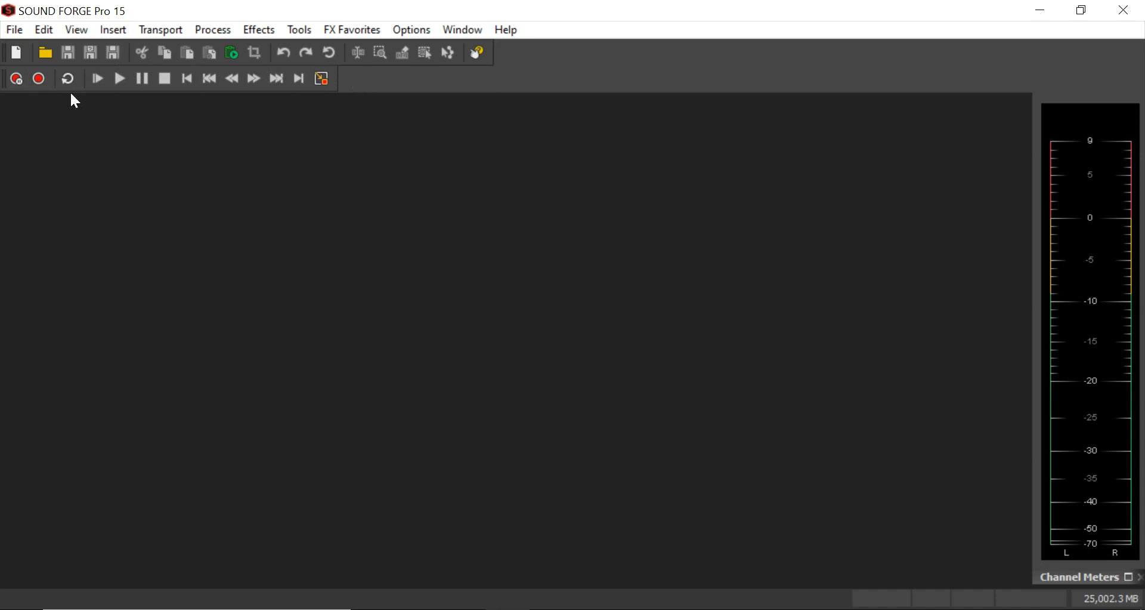
Record a take of about 8.5 seconds directly from the empty workspace and play it back
click(39, 79)
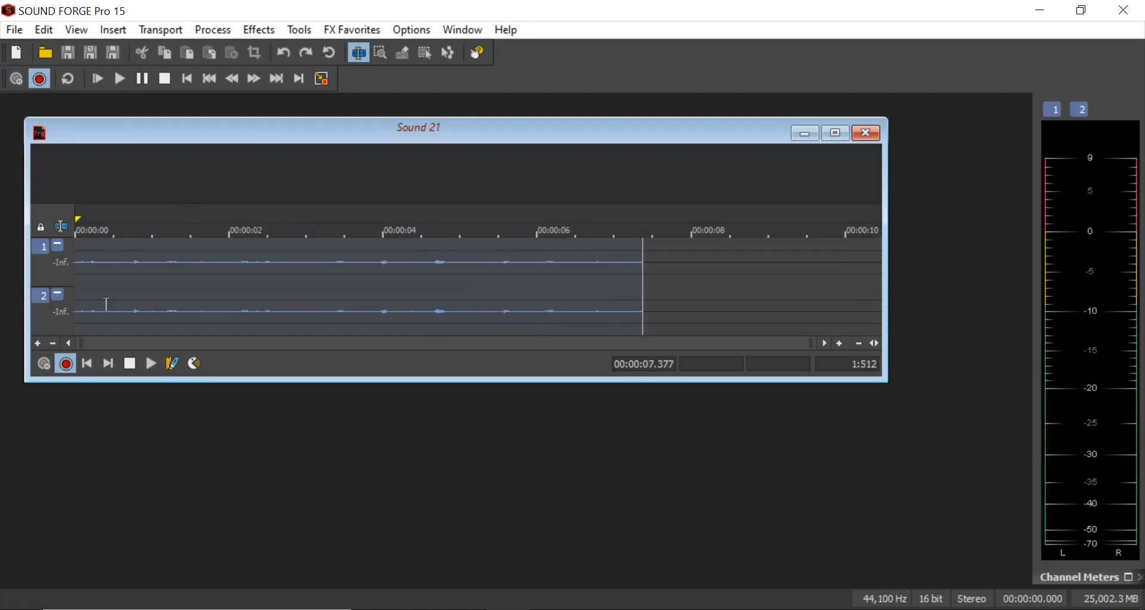
click(129, 364)
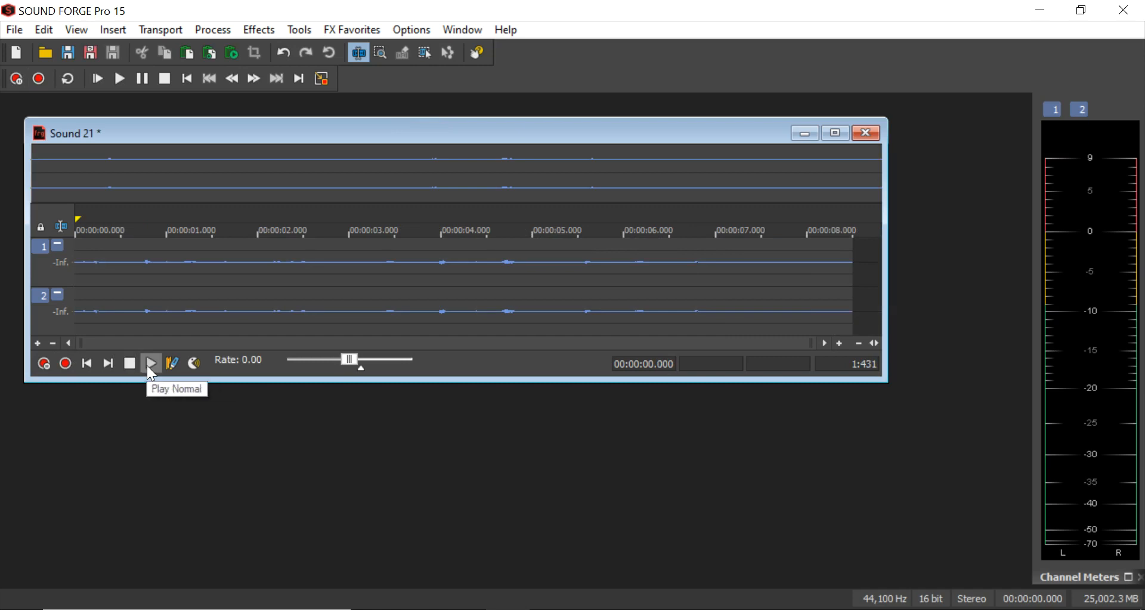
click(149, 364)
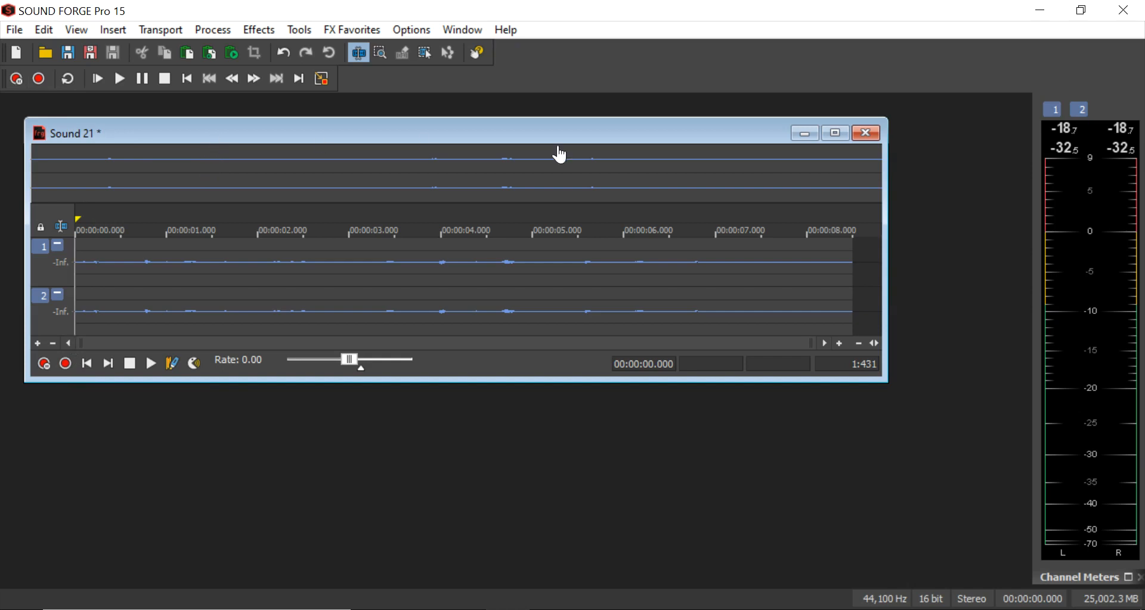
Reposition the Sound 21 data window and close it, discarding the unsaved recording
drag(563, 137, 637, 174)
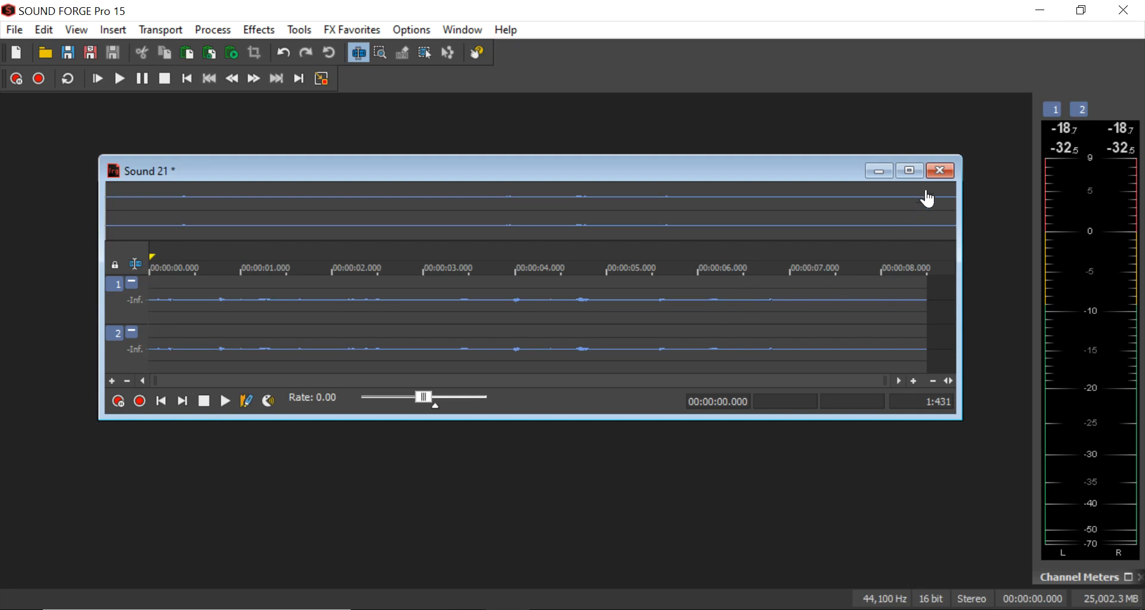
click(941, 171)
click(608, 278)
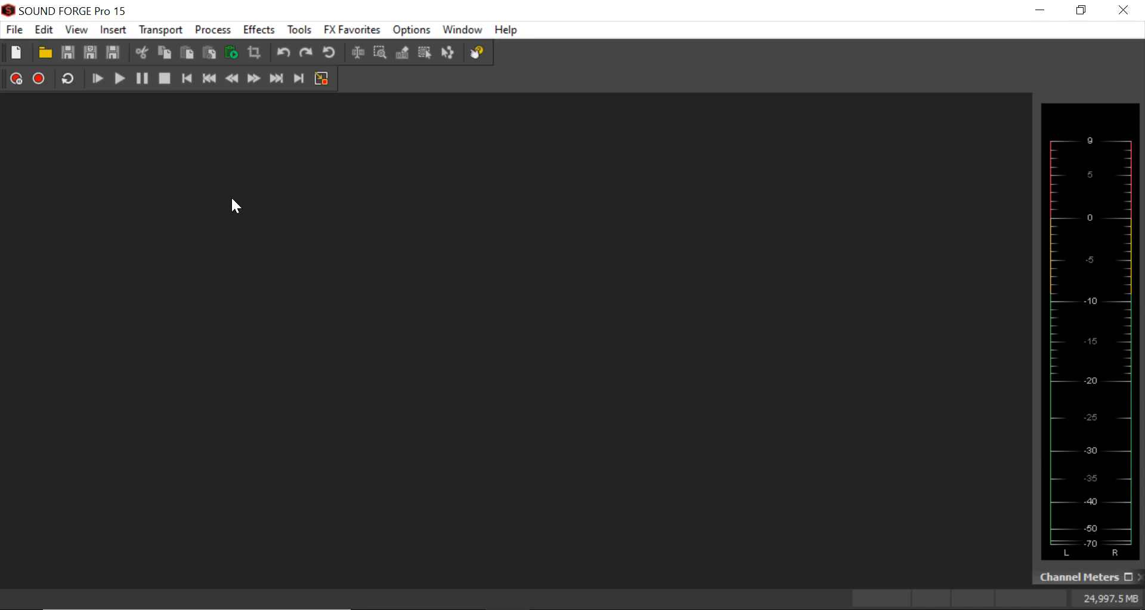
Browse the media files in the Downloads folder for opening, and dismiss the dialog without choosing one
click(23, 33)
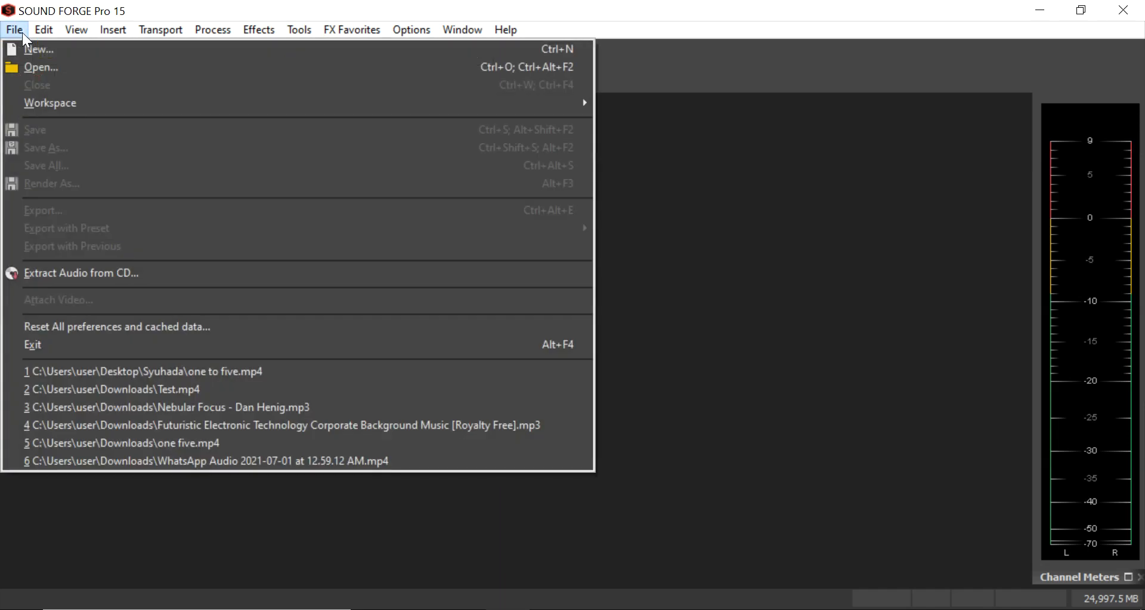
click(26, 65)
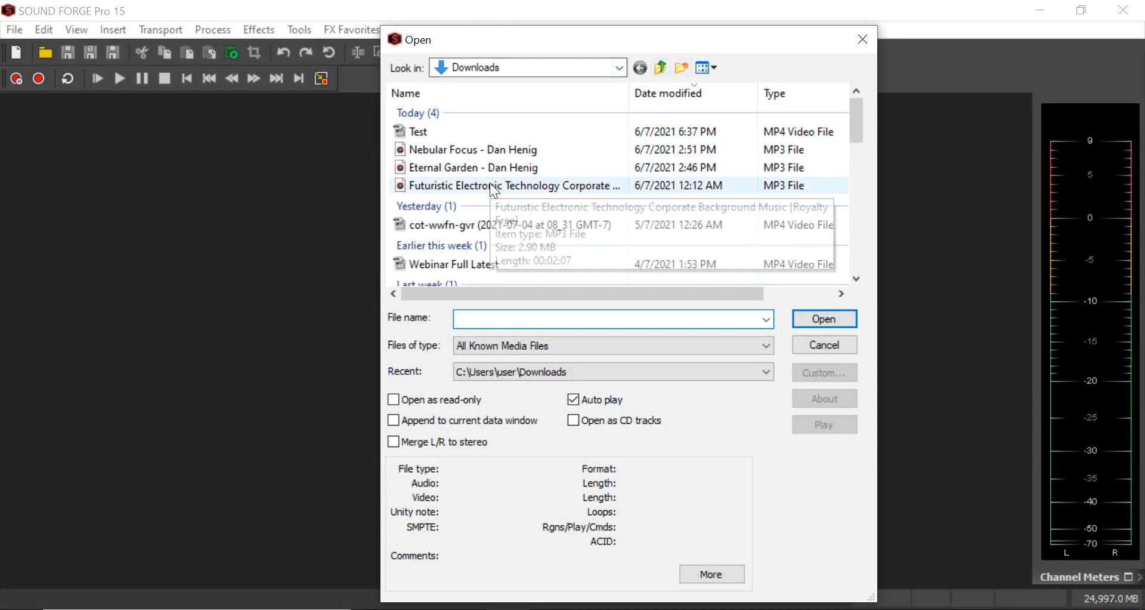
scroll(646, 167, down, 1)
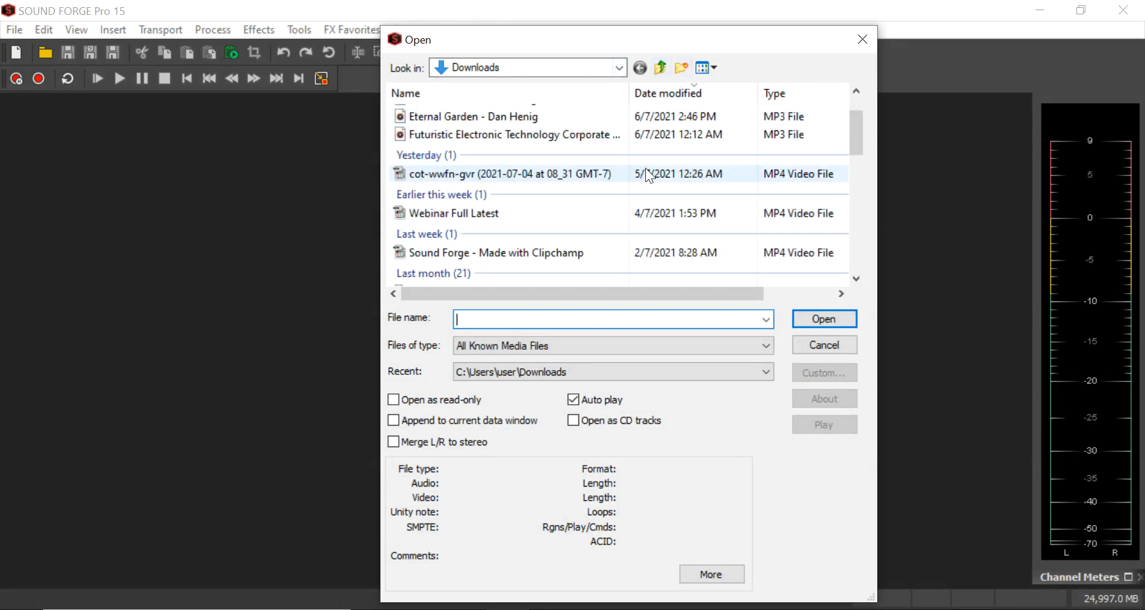
click(859, 44)
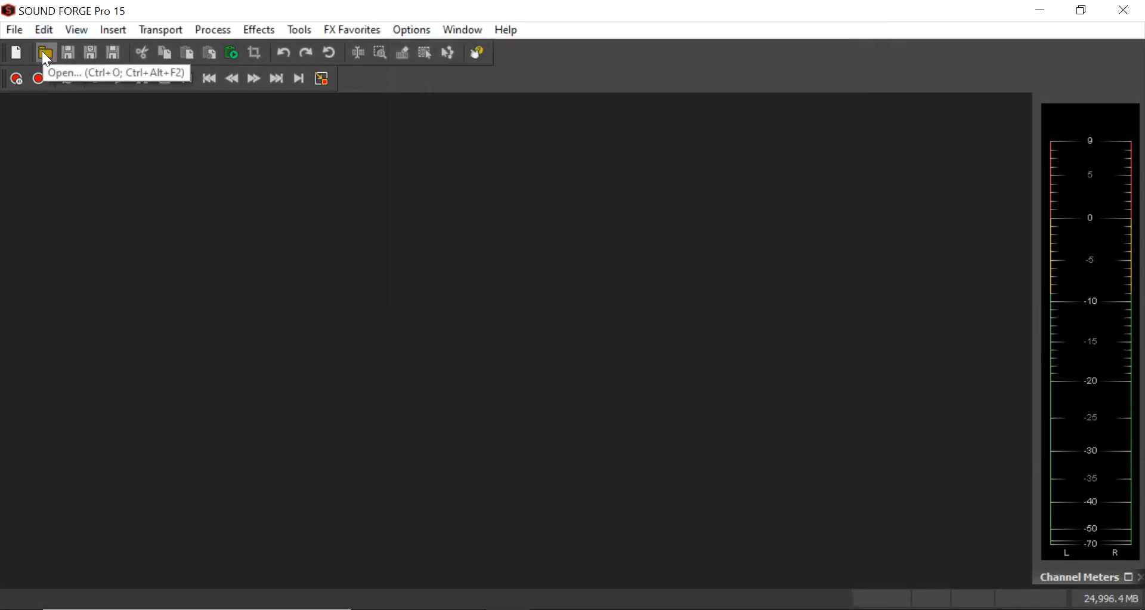
Open the Test MP4 video from the Downloads folder, look along its waveform, and close its data window
click(42, 54)
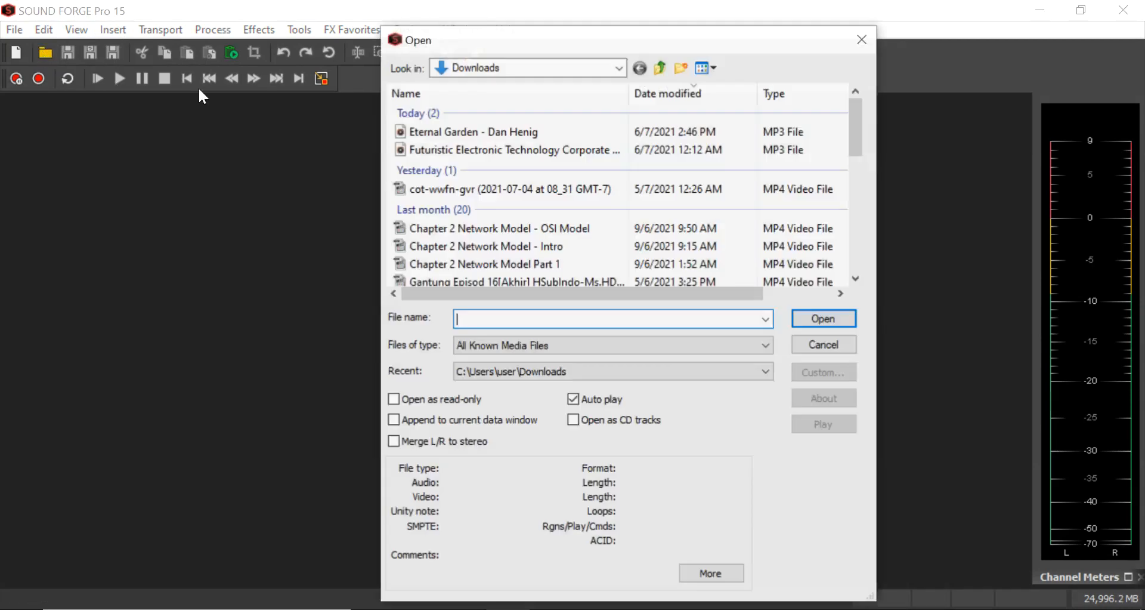
scroll(665, 191, down, 3)
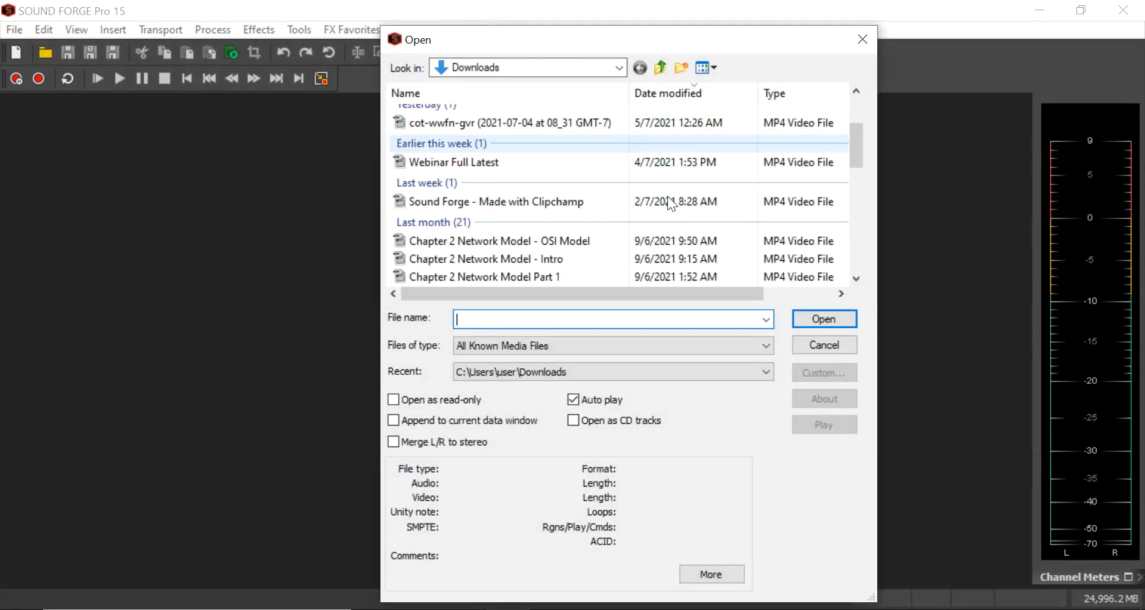
scroll(663, 188, up, 3)
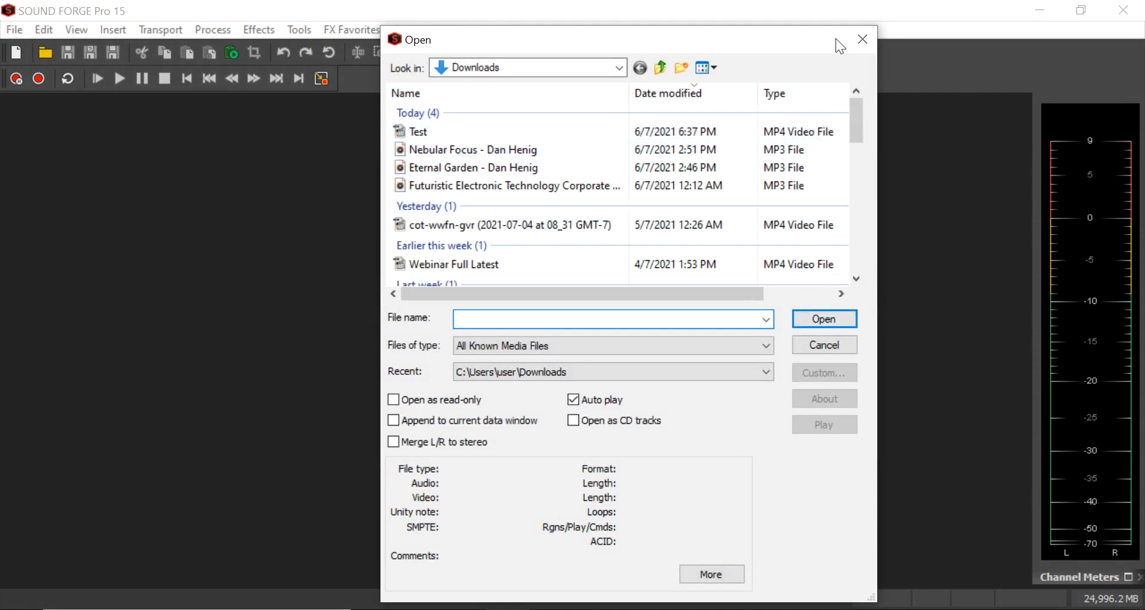
double_click(554, 130)
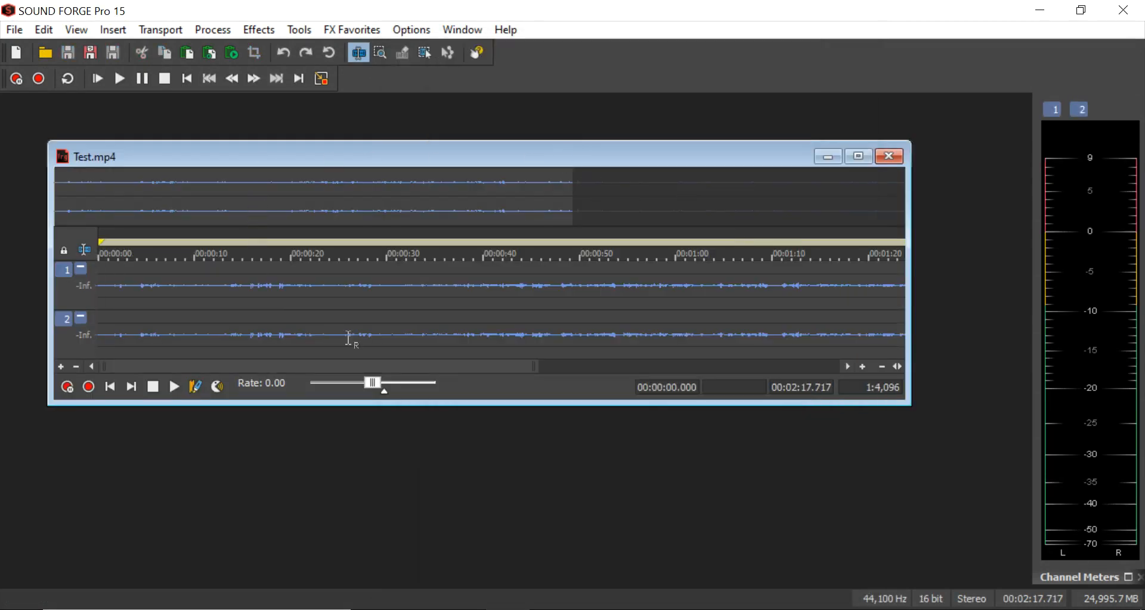
drag(459, 364, 275, 370)
click(883, 155)
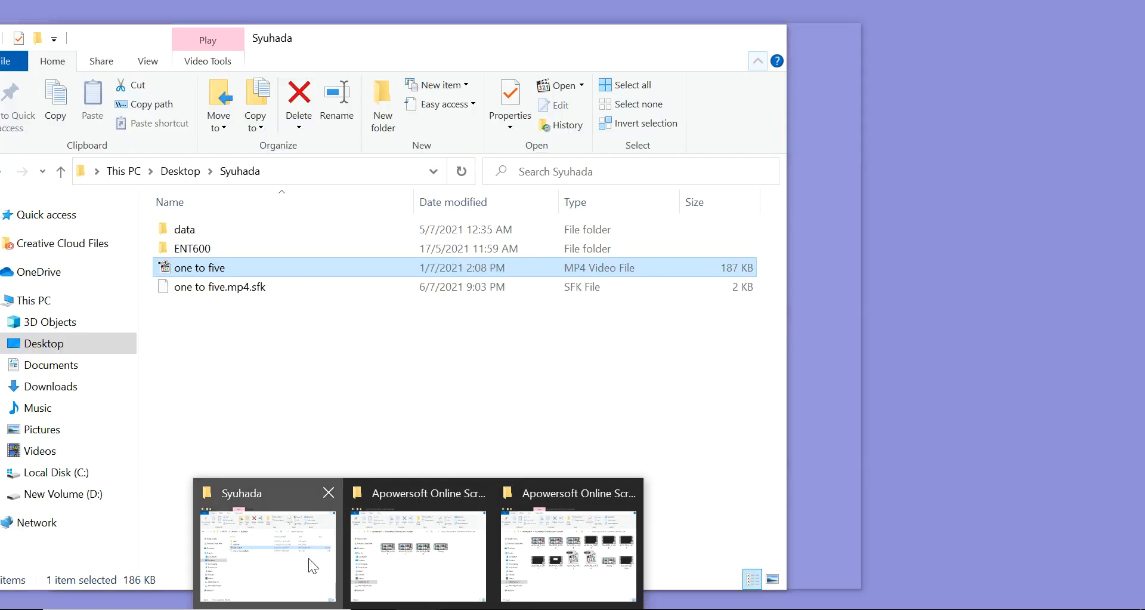
Bring the "one to five" MP4 video from its Desktop subfolder in File Explorer into the empty Sound Forge workspace, and minimize File Explorer
click(309, 557)
drag(371, 36, 245, 58)
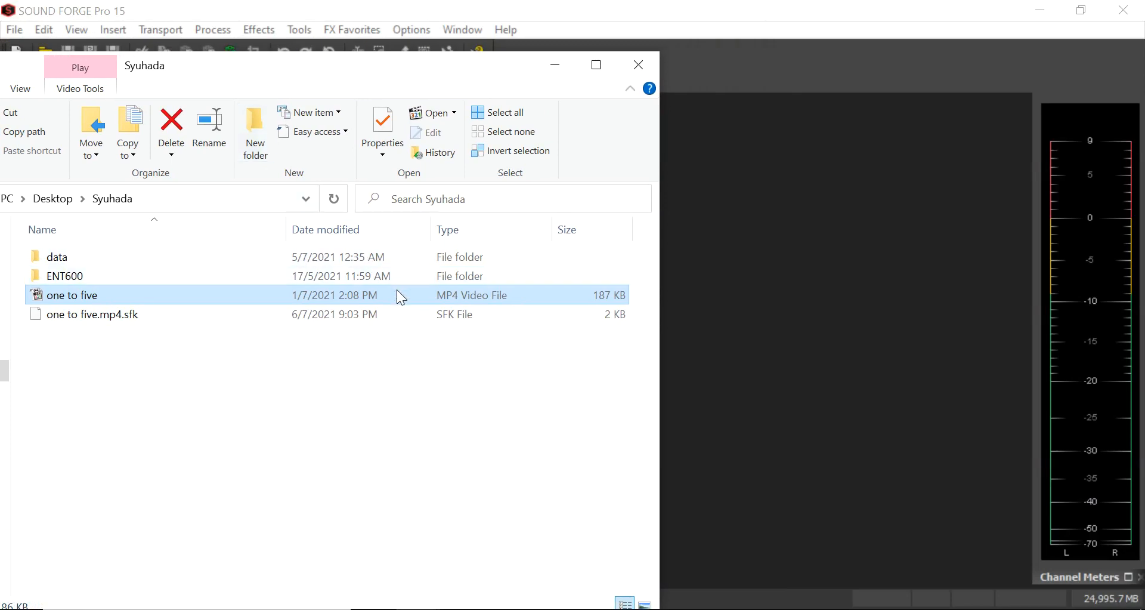
drag(398, 292, 704, 288)
drag(821, 264, 821, 264)
click(556, 64)
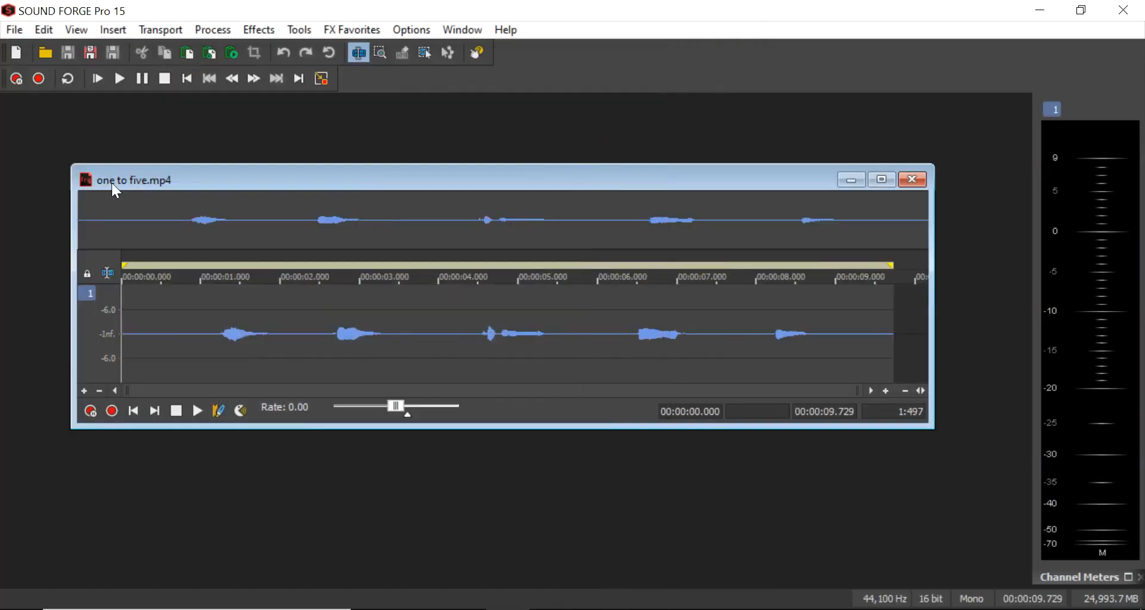
Play one to five.mp4 for about six seconds, stop playback, and move its data window slightly higher in the workspace
click(197, 410)
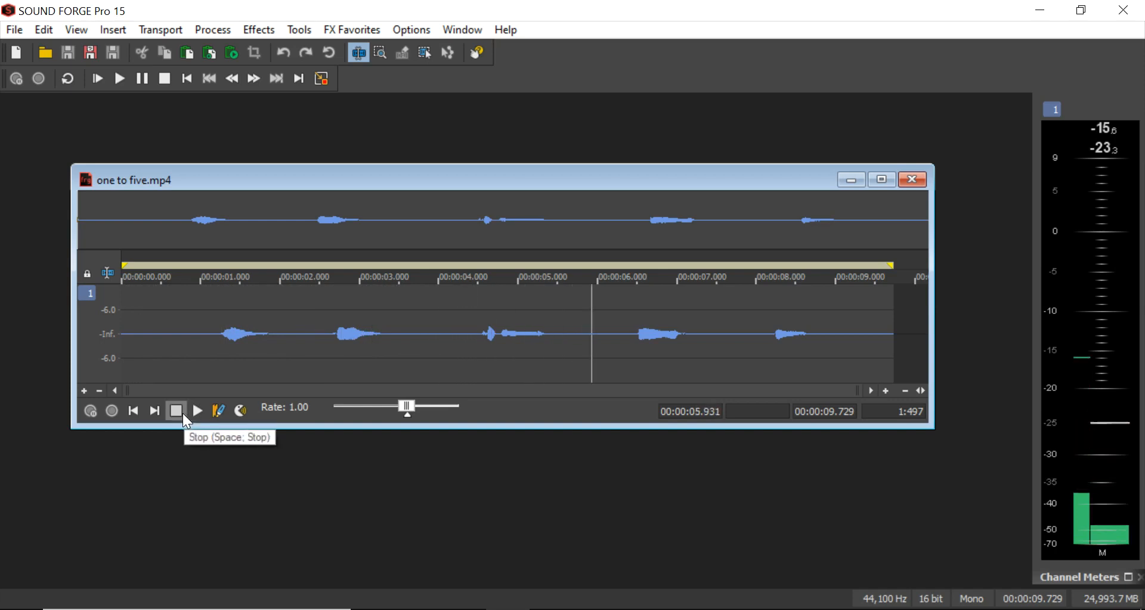
click(181, 413)
drag(443, 175, 427, 138)
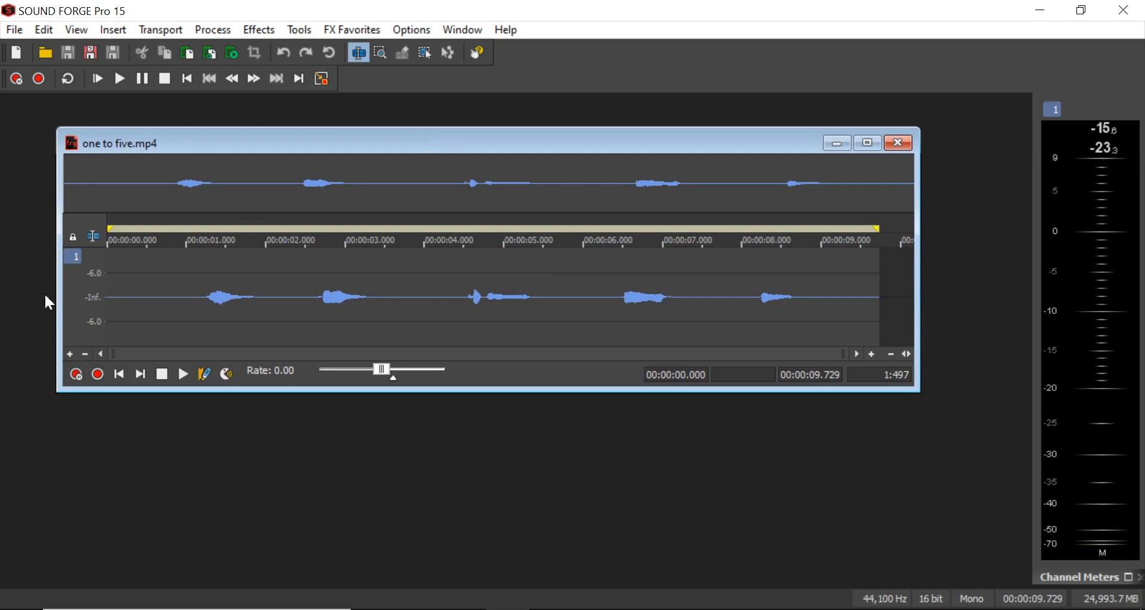